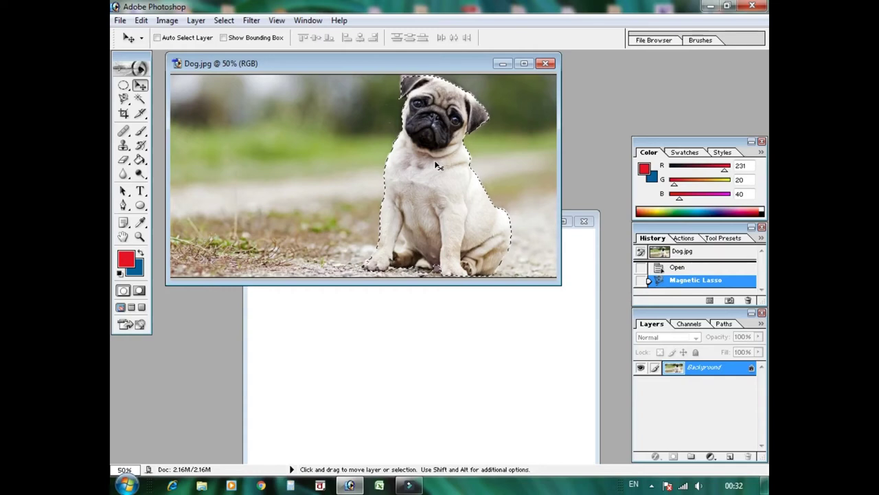
Drag the lasso-selected pug out of Dog.jpg toward the Alo360 window with the Move tool.
drag(434, 165, 425, 340)
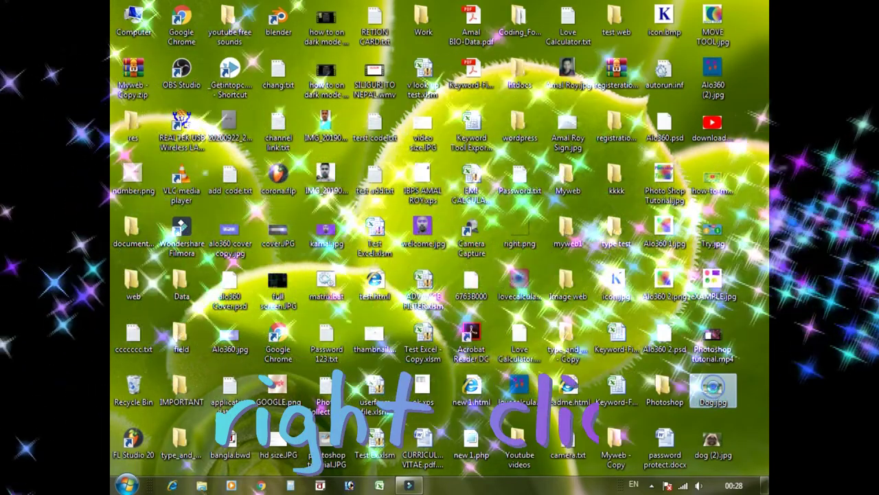
Open Dog.jpg from the desktop in Adobe Photoshop using Open with.
right_click(711, 392)
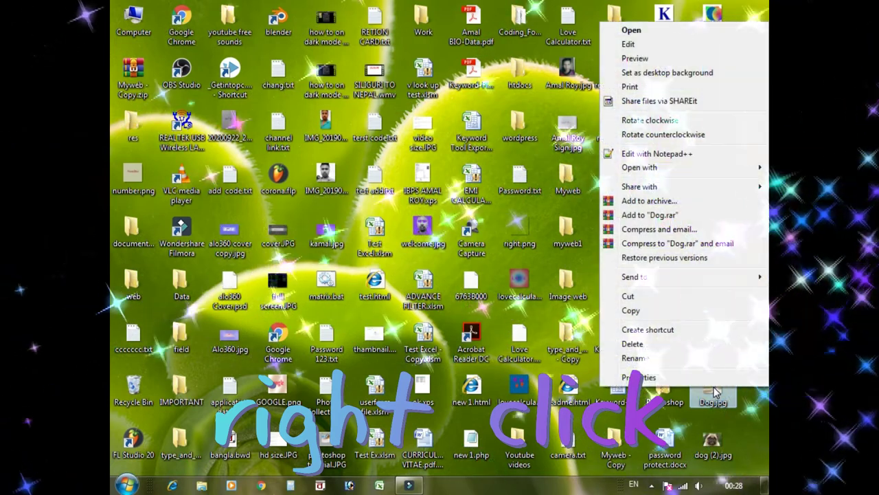
mouse_move(639, 167)
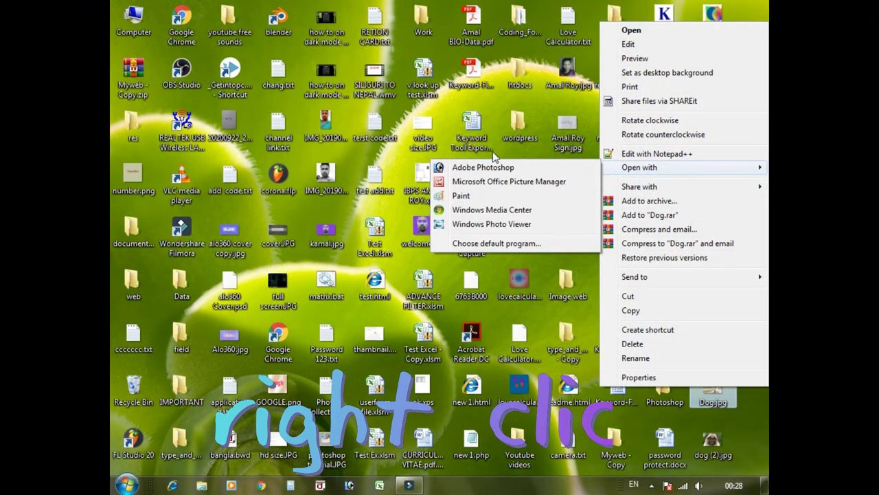
click(480, 168)
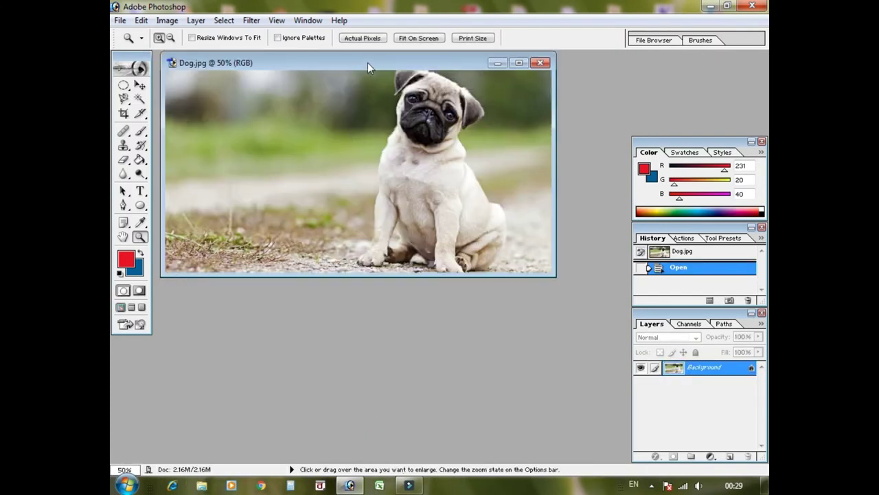
Create a new white 1080 × 1080 px RGB document named Alo360 at 100 pixels/cm.
drag(370, 63, 379, 103)
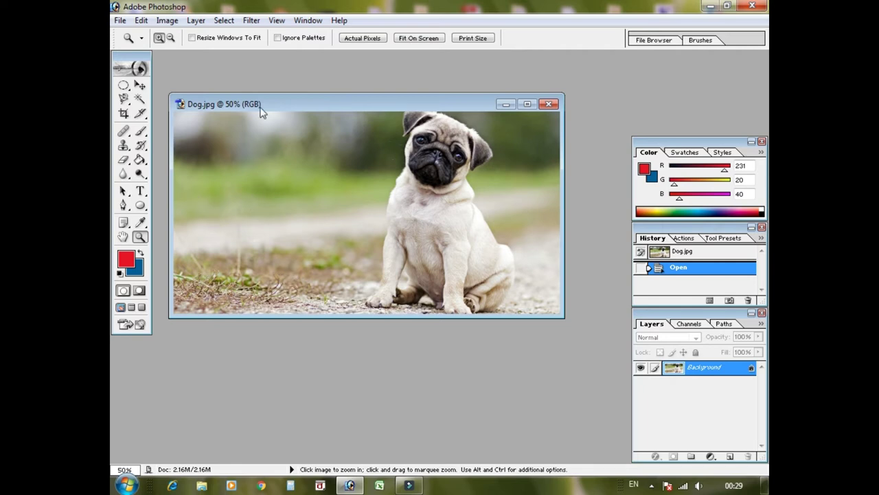
click(121, 20)
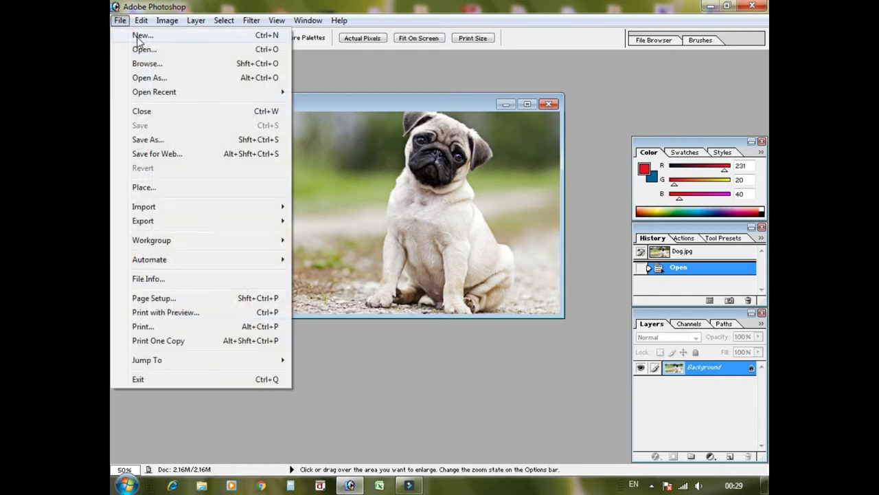
click(141, 36)
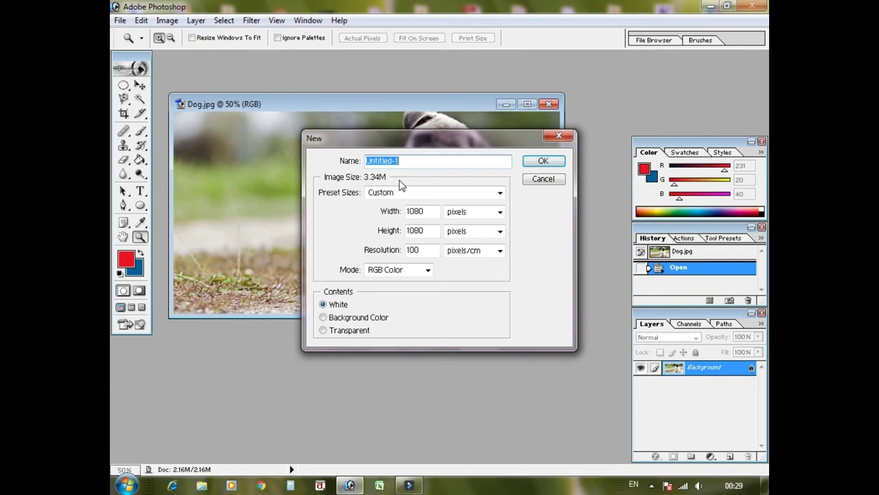
text(Alo360)
click(550, 160)
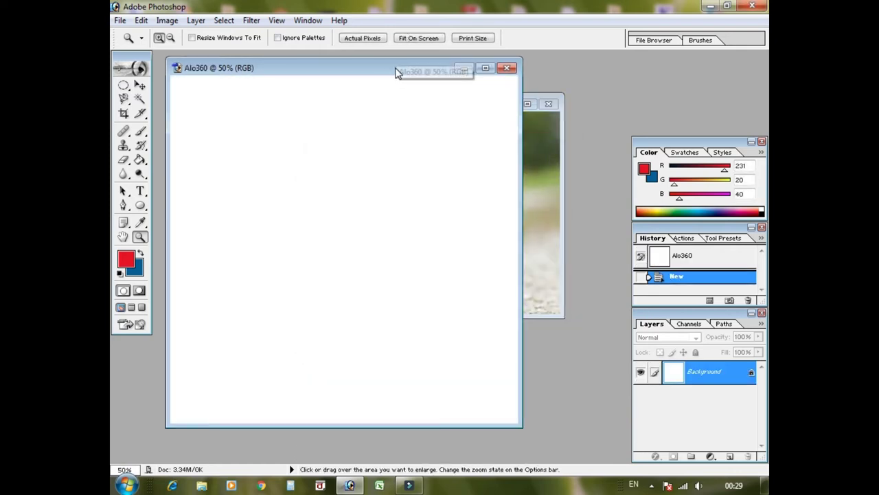
Bring Dog.jpg in front of Alo360, maximize it, and show the lasso tool choices.
mouse_move(396, 61)
mouse_down()
mouse_move(479, 207)
mouse_move(469, 224)
mouse_up()
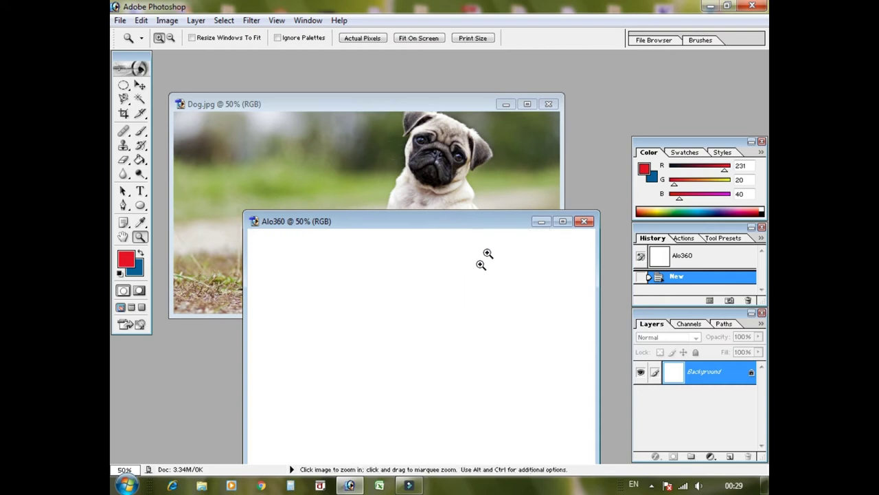
mouse_move(461, 103)
mouse_down()
mouse_move(467, 76)
mouse_move(419, 67)
mouse_up()
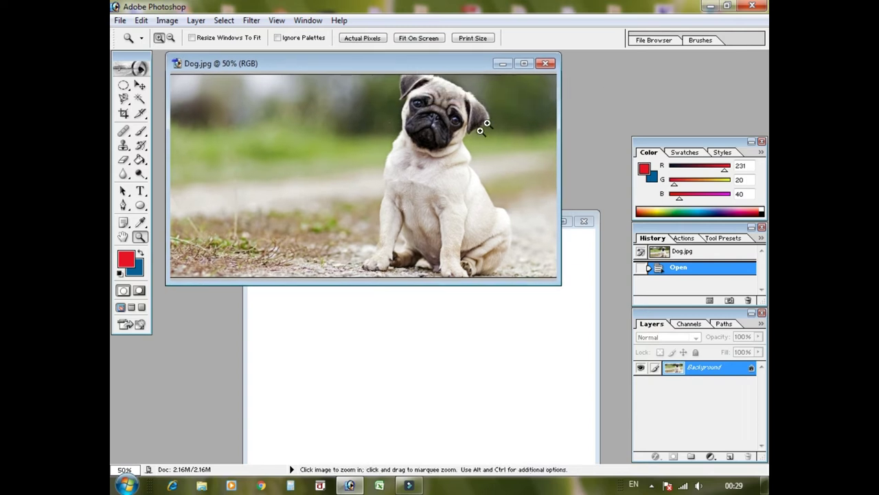
click(525, 65)
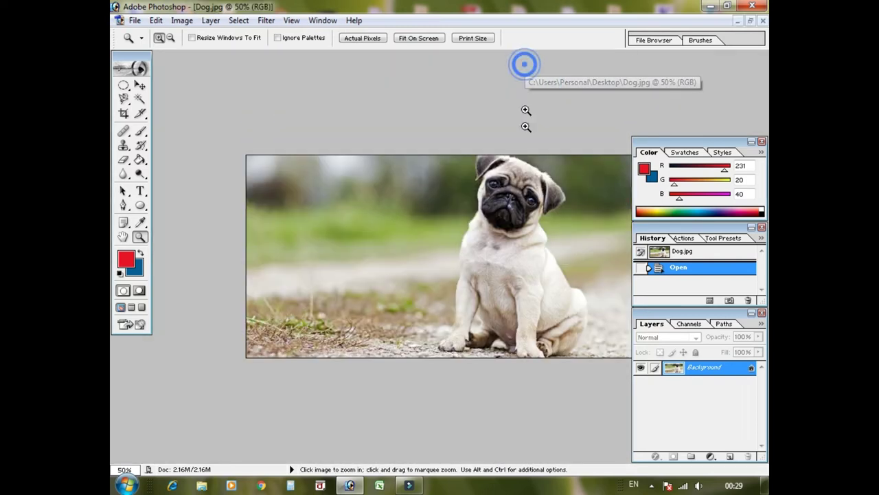
click(124, 100)
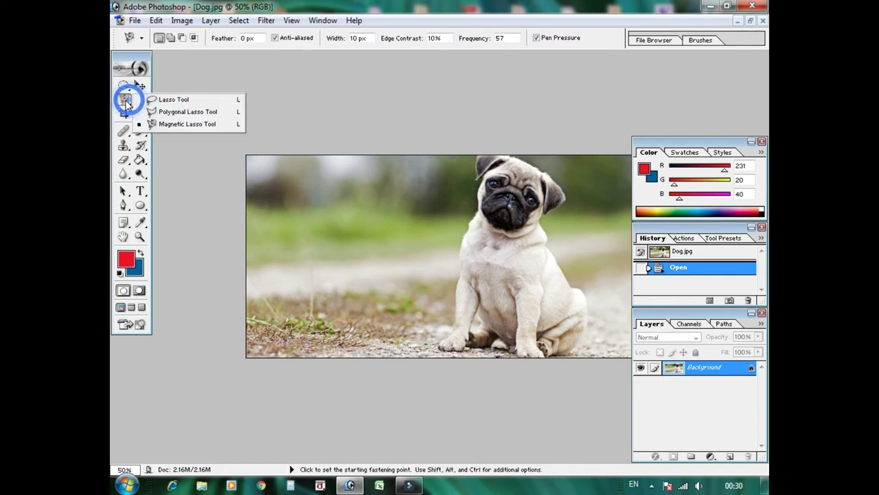
Trace the pug's outline with the Magnetic Lasso, adding fastening points until the selection closes.
click(187, 124)
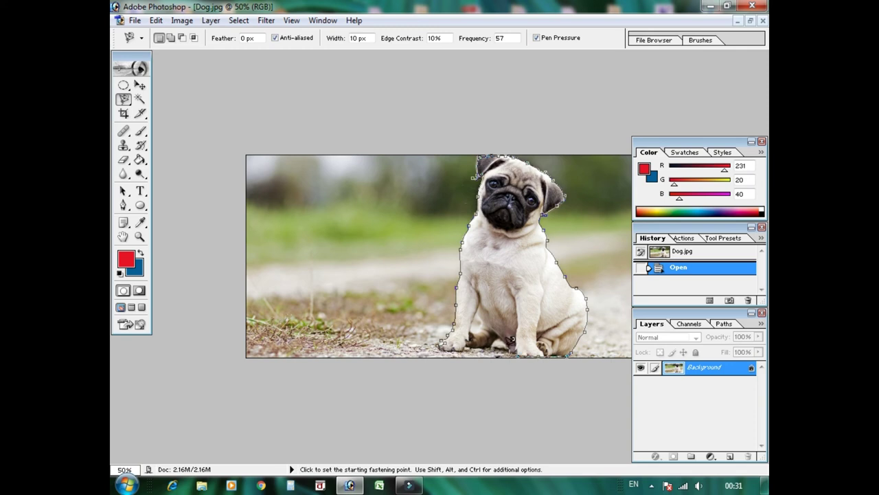
click(510, 347)
click(509, 352)
click(467, 343)
click(441, 340)
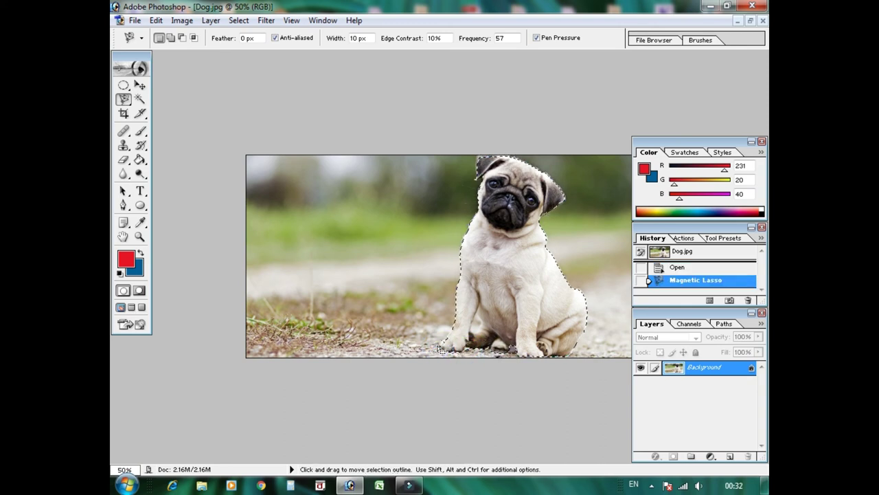
Drag the selected pug from the restored Dog.jpg window onto Alo360 with the Move tool.
click(750, 22)
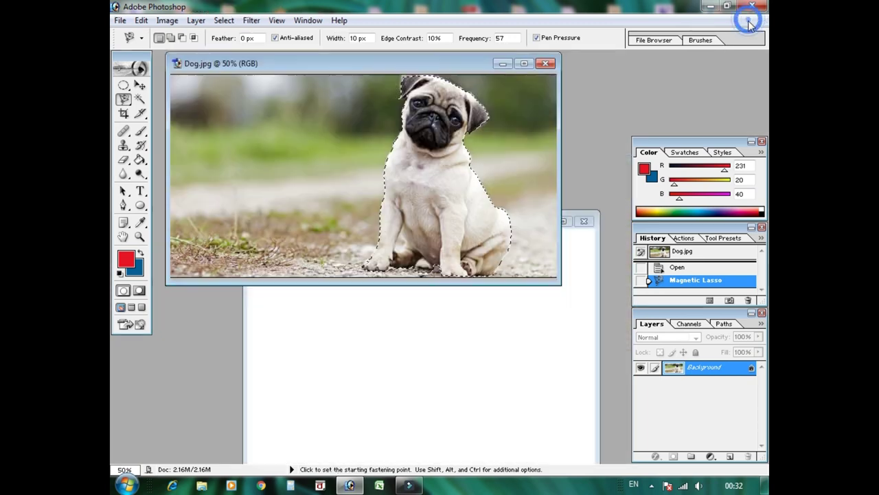
click(139, 84)
drag(435, 165, 426, 338)
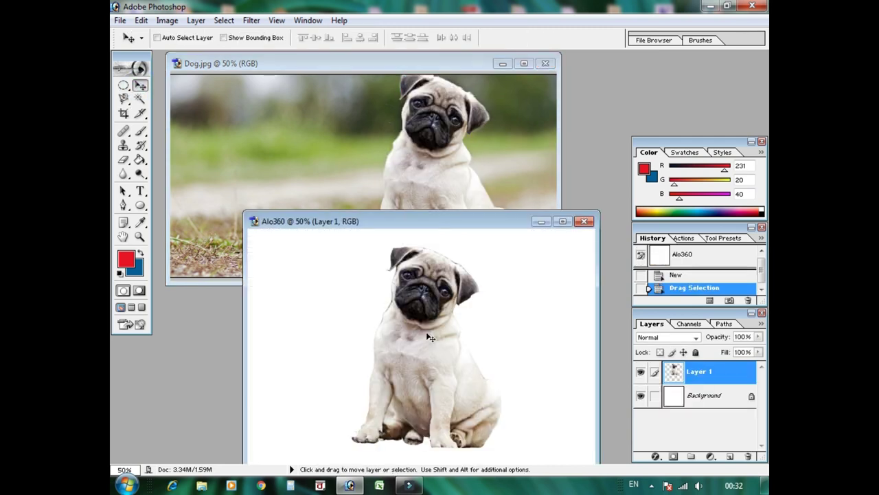
Maximize the Alo360 canvas and move the pug lower on it.
click(474, 59)
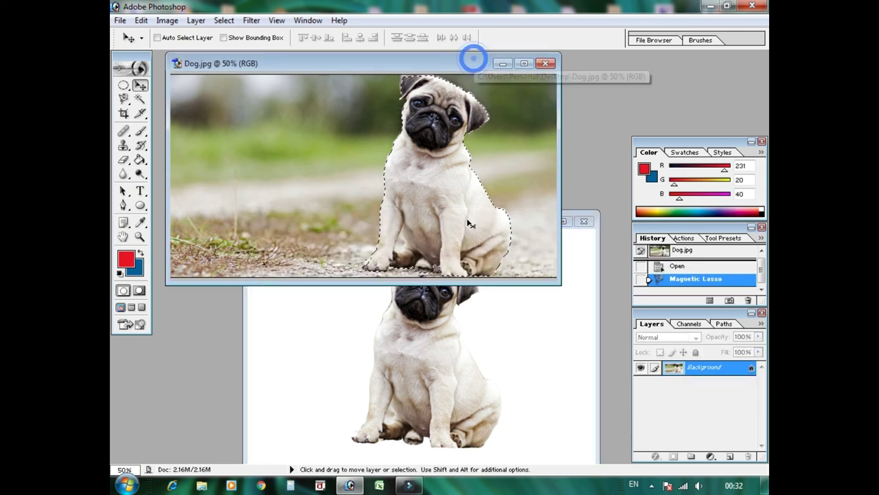
click(517, 348)
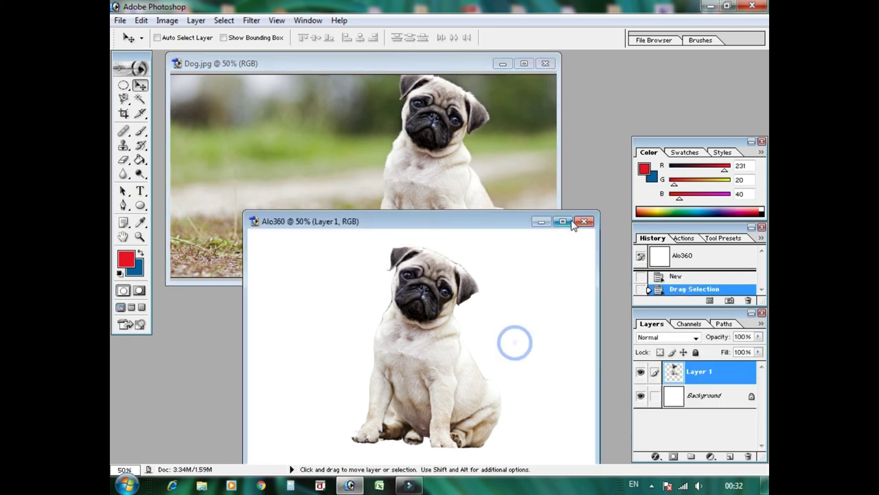
click(563, 221)
drag(447, 216, 452, 316)
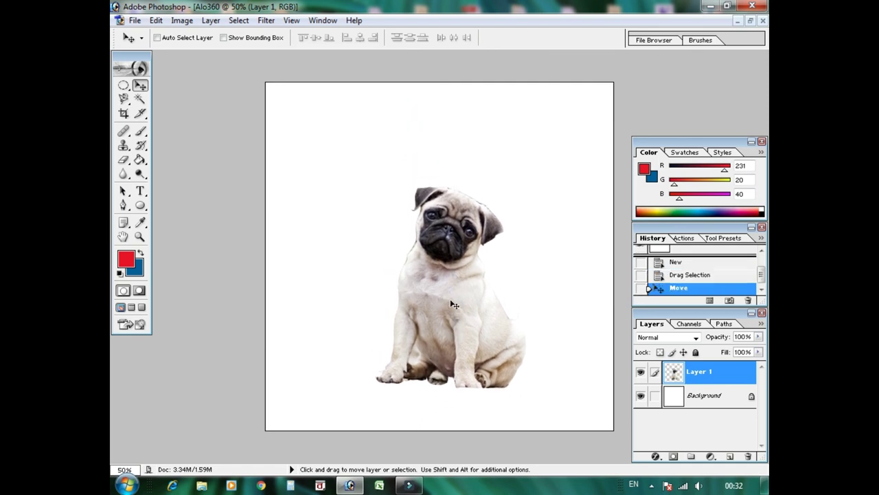
Drag Layer 1 so the pug sits near the centre of the Alo360 canvas.
mouse_move(454, 301)
mouse_down()
mouse_move(463, 308)
mouse_move(483, 245)
mouse_up()
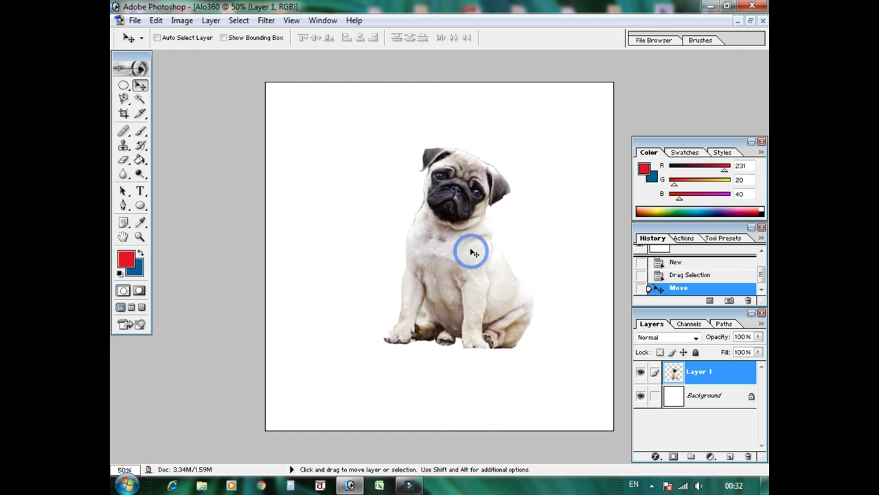